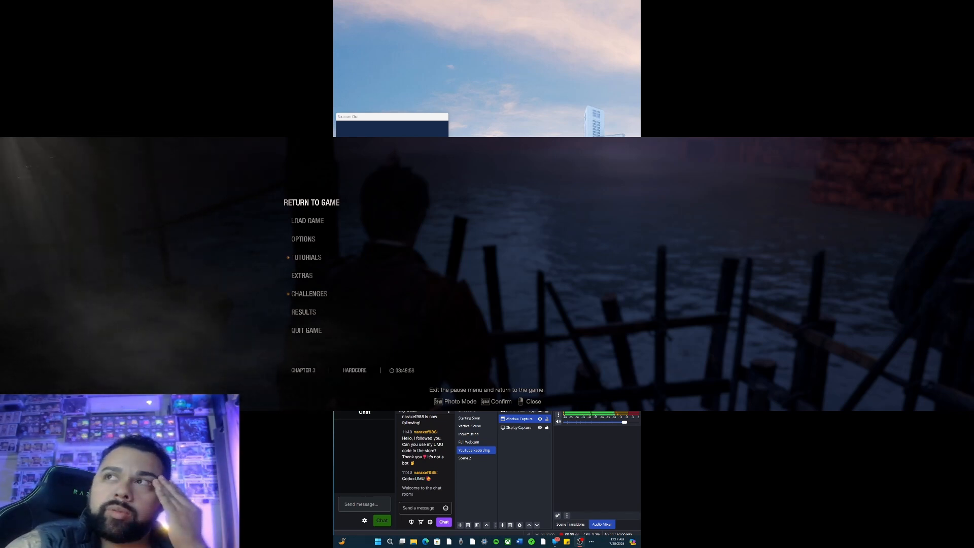
Hide the Window Capture source and bring up the Stats window, placing it clear above the main window.
{"action": "left_click", "coordinate": [540, 419]}
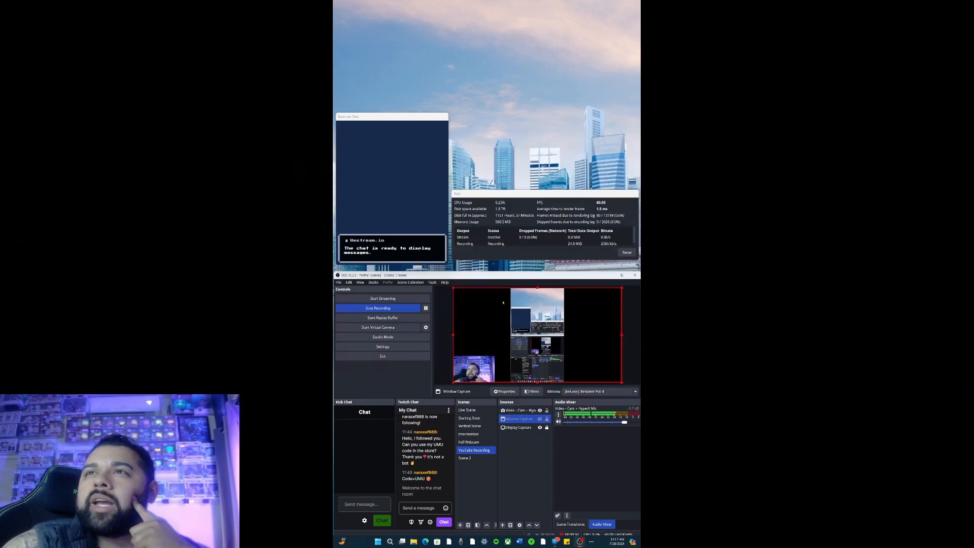
{"action": "mouse_move", "coordinate": [533, 198]}
{"action": "left_mouse_down"}
{"action": "mouse_move", "coordinate": [524, 155]}
{"action": "mouse_move", "coordinate": [539, 180]}
{"action": "mouse_move", "coordinate": [533, 201]}
{"action": "left_mouse_up"}
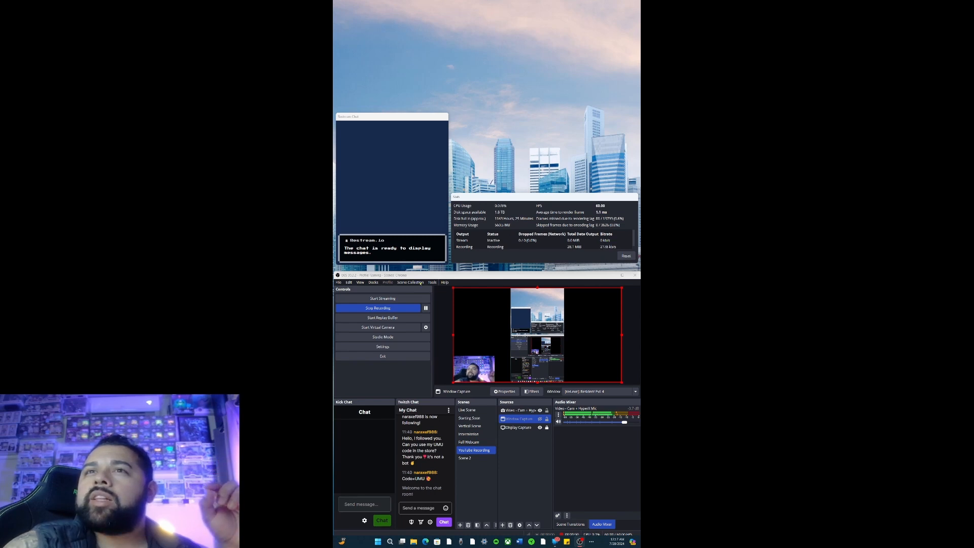
{"action": "left_click", "coordinate": [360, 282]}
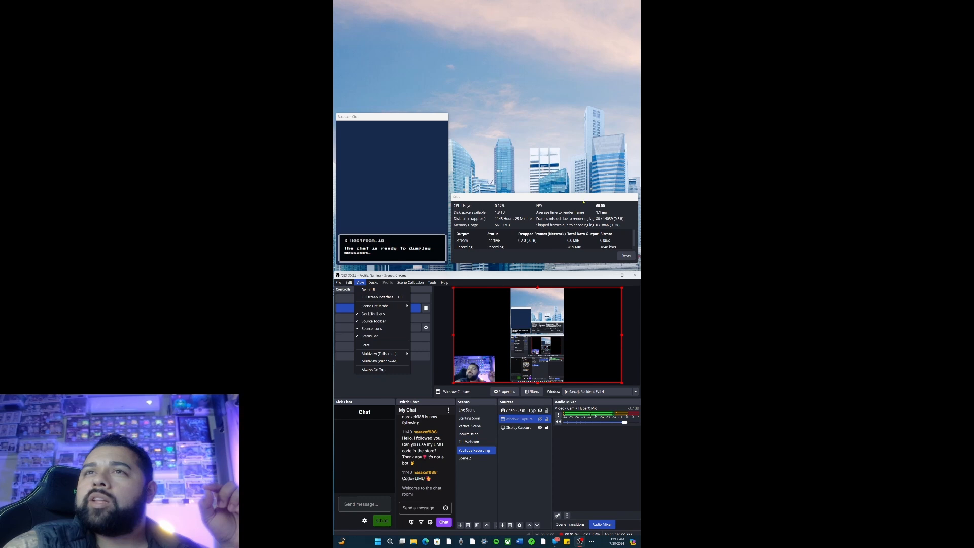
{"action": "left_click", "coordinate": [373, 344]}
{"action": "left_click_drag", "start_coordinate": [578, 200], "coordinate": [580, 205]}
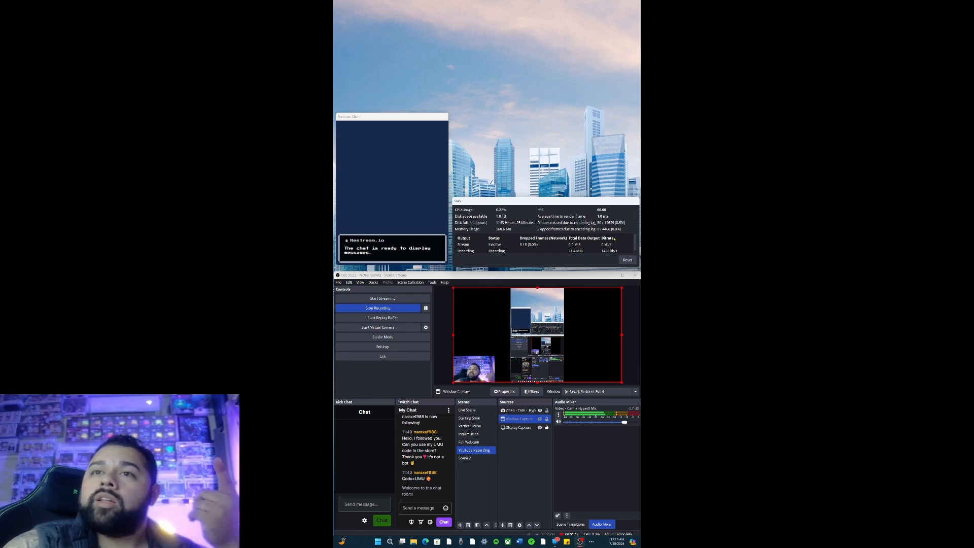
{"action": "left_click_drag", "start_coordinate": [587, 204], "coordinate": [588, 203]}
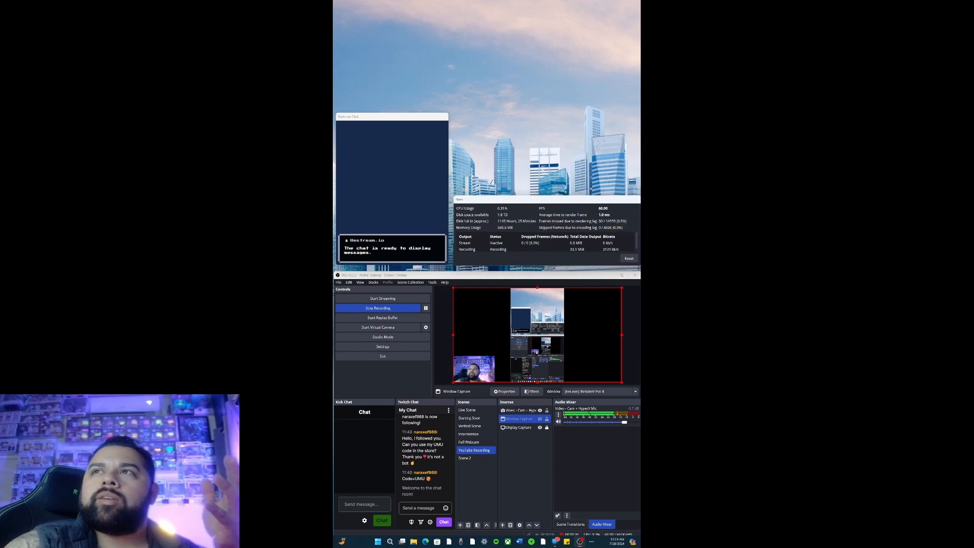
{"action": "left_click_drag", "start_coordinate": [559, 204], "coordinate": [555, 201]}
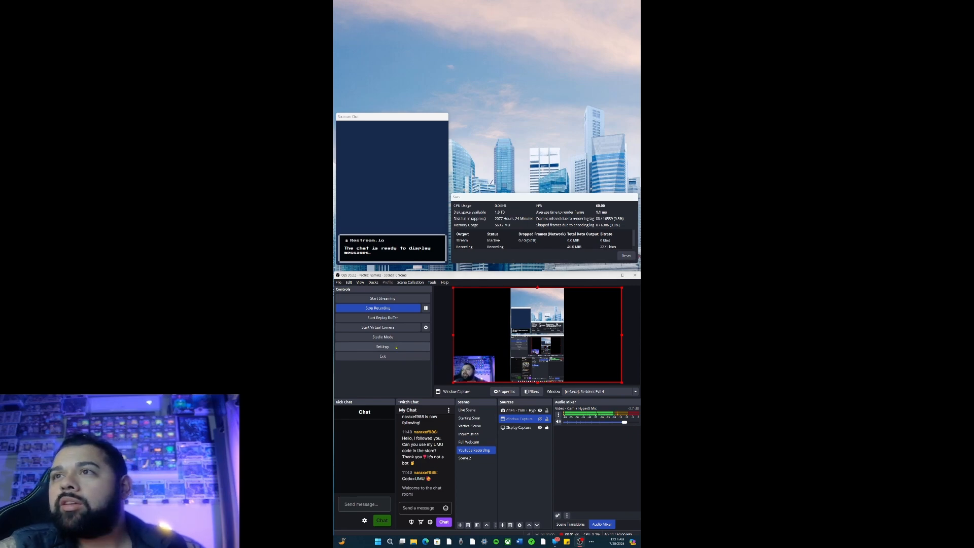
Open the Advanced settings and set the Process Priority to High.
{"action": "left_click", "coordinate": [396, 348]}
{"action": "left_click_drag", "start_coordinate": [475, 301], "coordinate": [475, 49]}
{"action": "left_click_drag", "start_coordinate": [475, 49], "coordinate": [480, 60]}
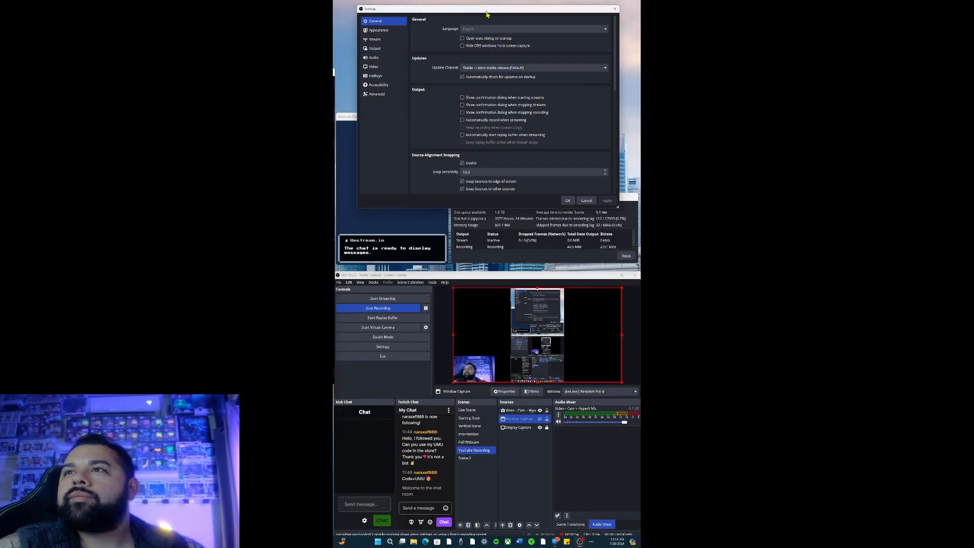
{"action": "left_click_drag", "start_coordinate": [482, 12], "coordinate": [470, 31]}
{"action": "left_click", "coordinate": [376, 115]}
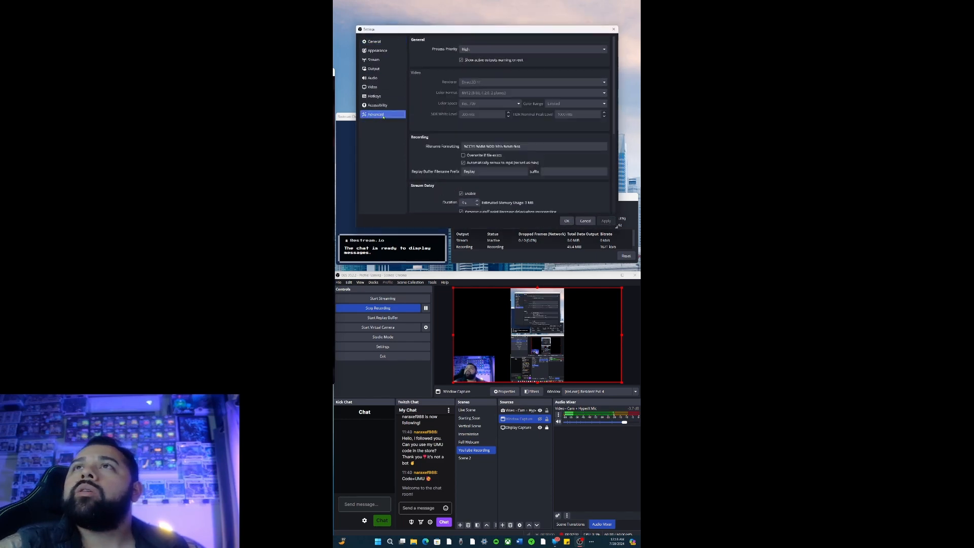
{"action": "mouse_move", "coordinate": [466, 33]}
{"action": "left_mouse_down"}
{"action": "mouse_move", "coordinate": [498, 265]}
{"action": "mouse_move", "coordinate": [460, 221]}
{"action": "mouse_move", "coordinate": [460, 32]}
{"action": "left_mouse_up"}
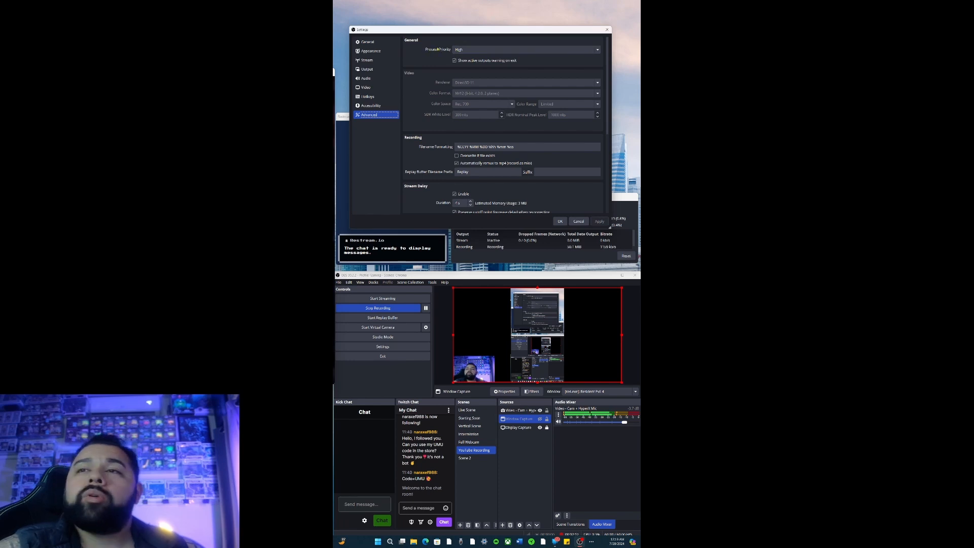
{"action": "left_click", "coordinate": [478, 51]}
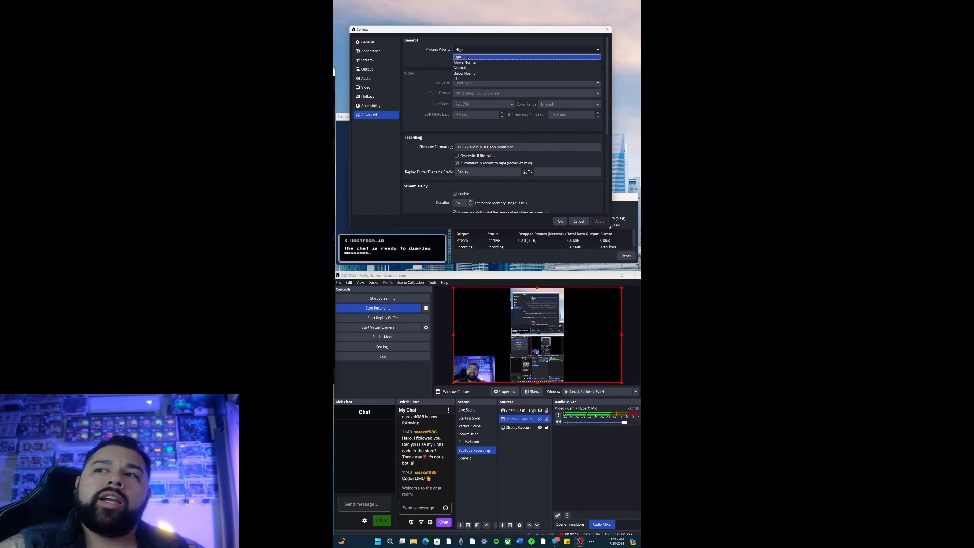
{"action": "left_click", "coordinate": [467, 57]}
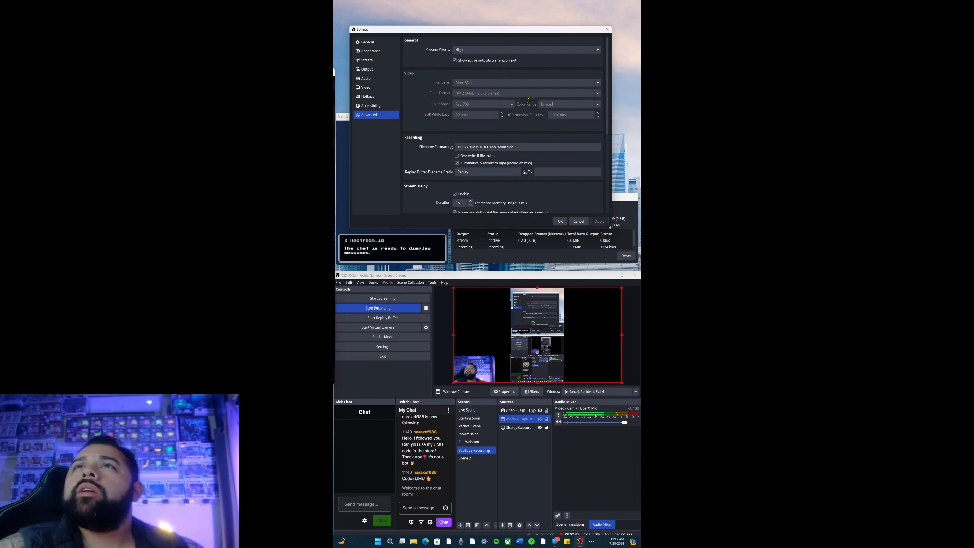
Review the remaining Advanced settings down to the dynamic bitrate option under Network, then the Stream service and server settings.
{"action": "scroll", "coordinate": [527, 94], "scroll_direction": "down", "scroll_amount": 3}
{"action": "scroll", "coordinate": [527, 99], "scroll_direction": "down", "scroll_amount": 3}
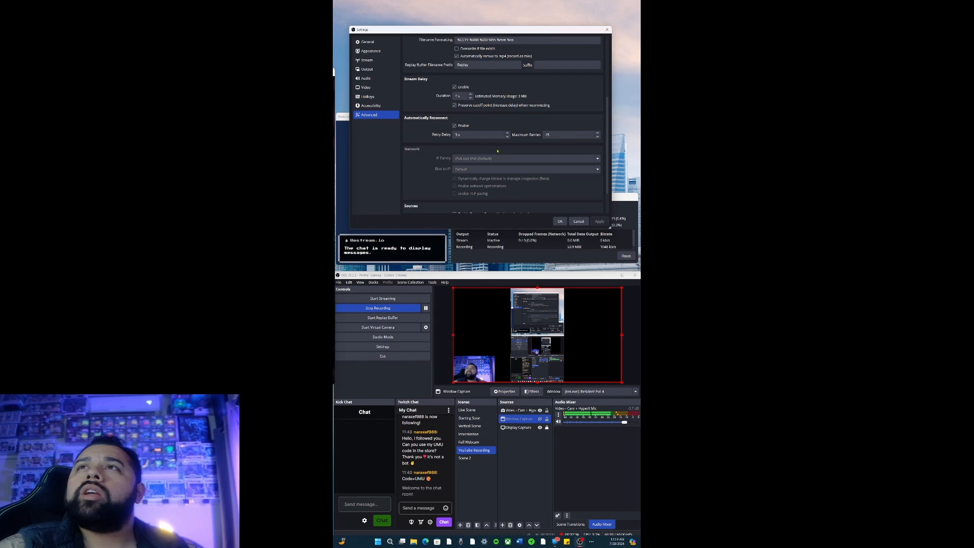
{"action": "scroll", "coordinate": [502, 158], "scroll_direction": "down", "scroll_amount": 2}
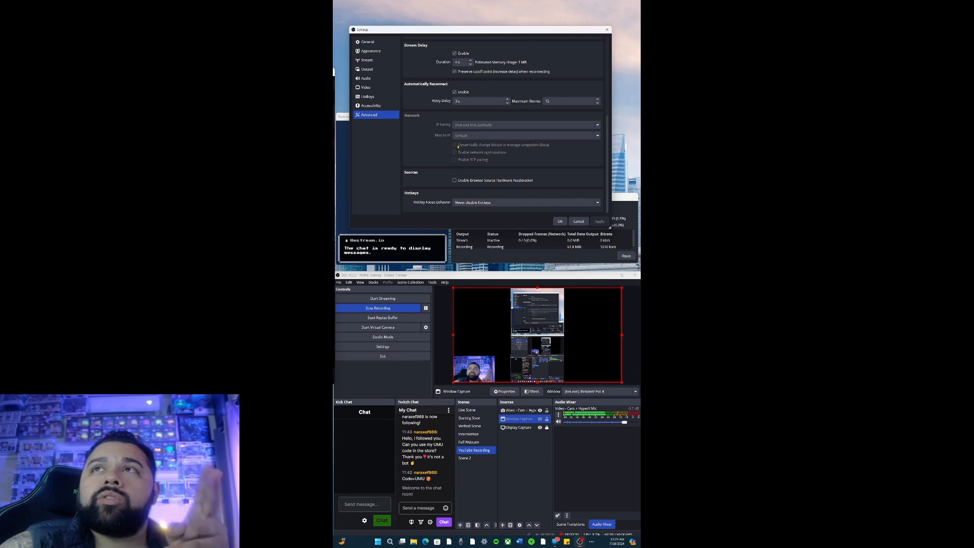
{"action": "mouse_move", "coordinate": [462, 148]}
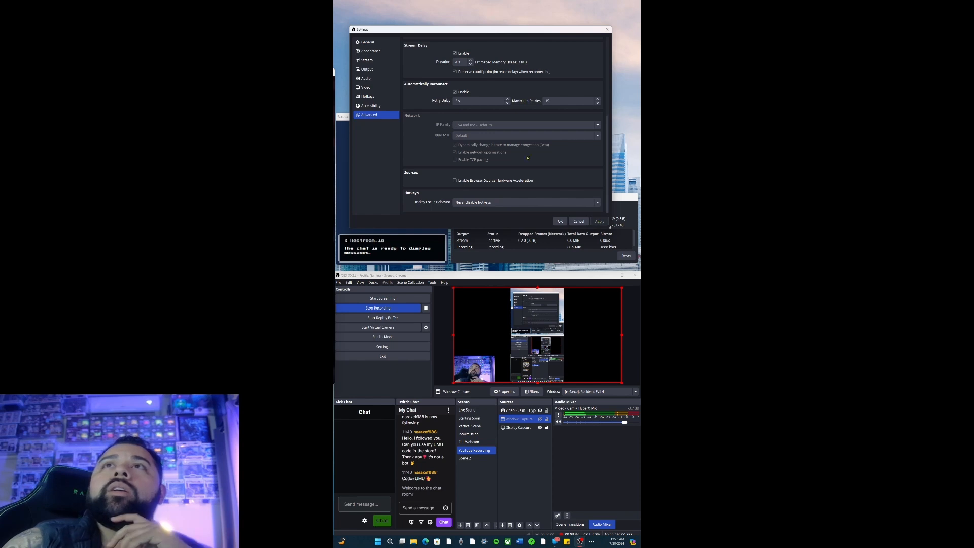
{"action": "left_click", "coordinate": [378, 62]}
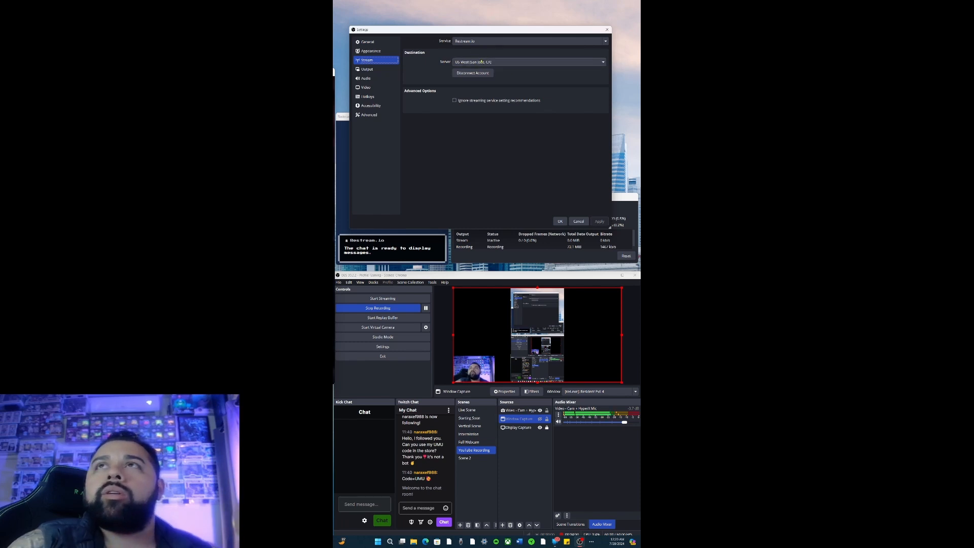
Open the streaming Output settings and examine the encoder's rate control, bitrate and keyframe interval.
{"action": "left_click", "coordinate": [389, 69]}
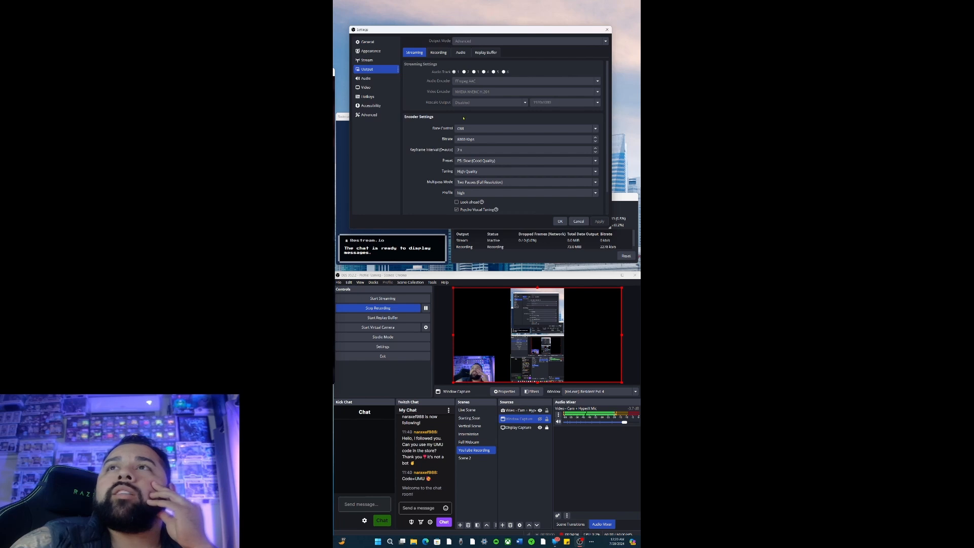
{"action": "scroll", "coordinate": [451, 120], "scroll_direction": "down", "scroll_amount": 2}
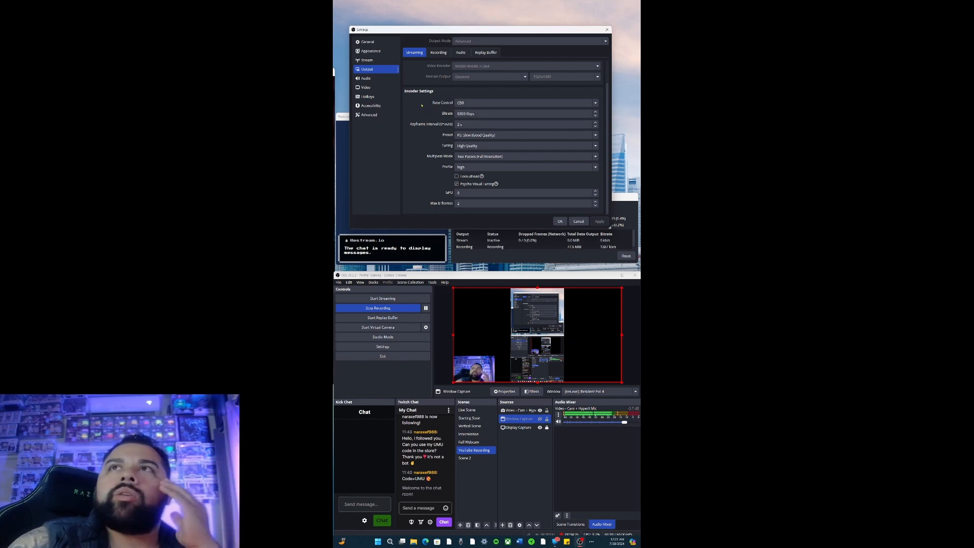
{"action": "left_click", "coordinate": [463, 112]}
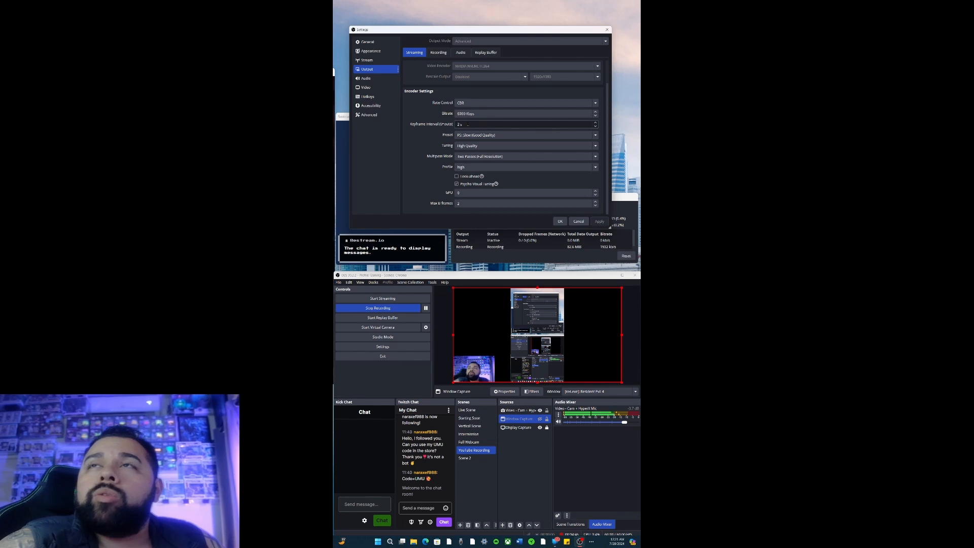
Look through the available encoder presets, keeping P5: Slow (Good Quality) selected.
{"action": "left_click", "coordinate": [478, 135]}
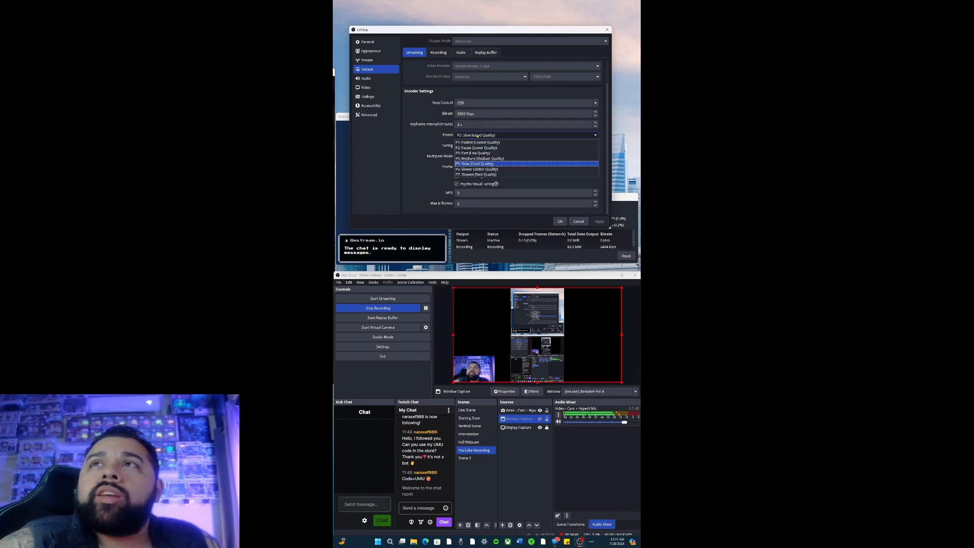
{"action": "left_click", "coordinate": [478, 136]}
{"action": "left_click", "coordinate": [479, 136]}
{"action": "left_click", "coordinate": [478, 136]}
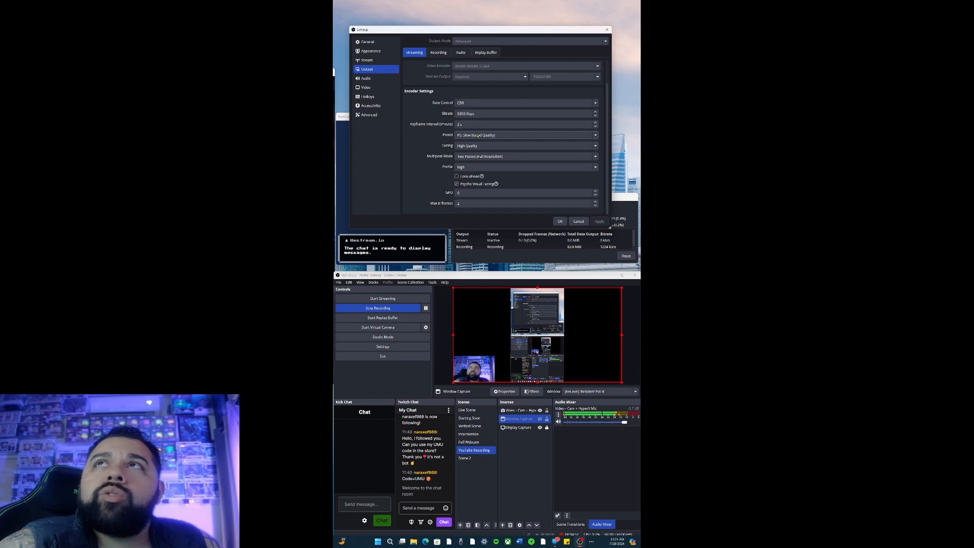
{"action": "left_click", "coordinate": [478, 135]}
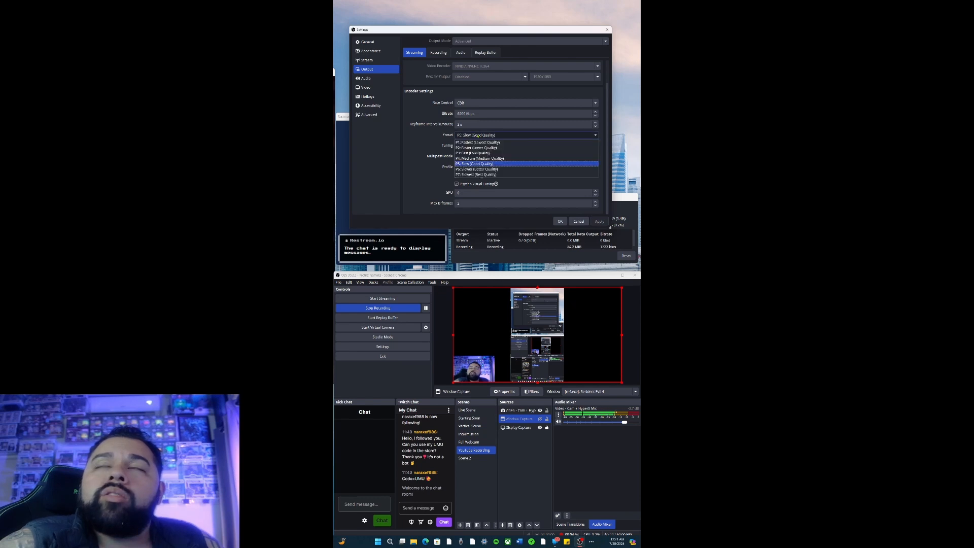
{"action": "left_click", "coordinate": [478, 136]}
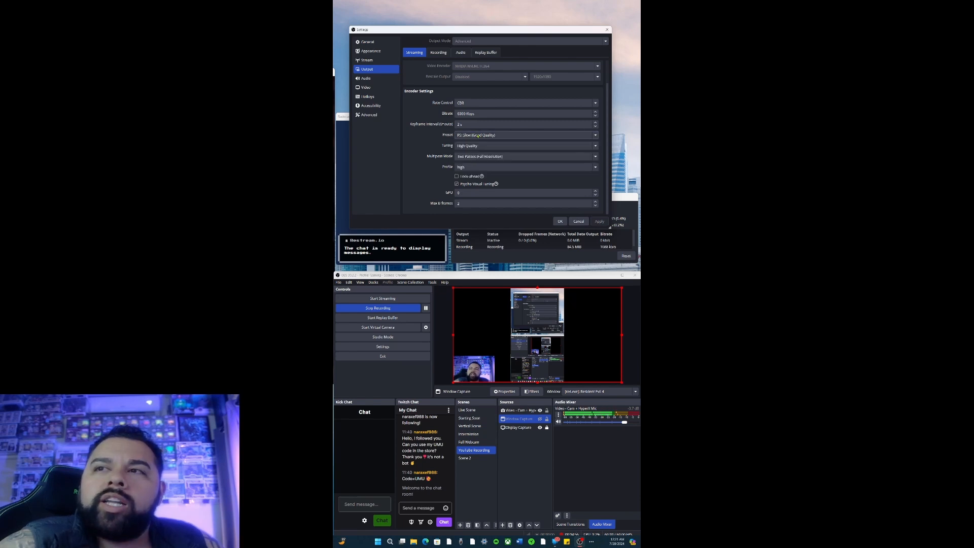
{"action": "left_click", "coordinate": [478, 135]}
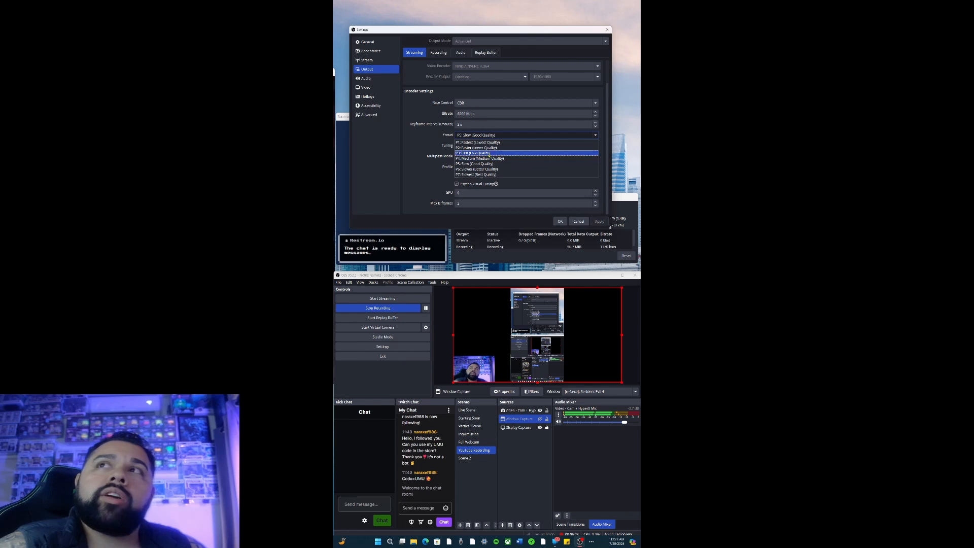
{"action": "left_click", "coordinate": [436, 149]}
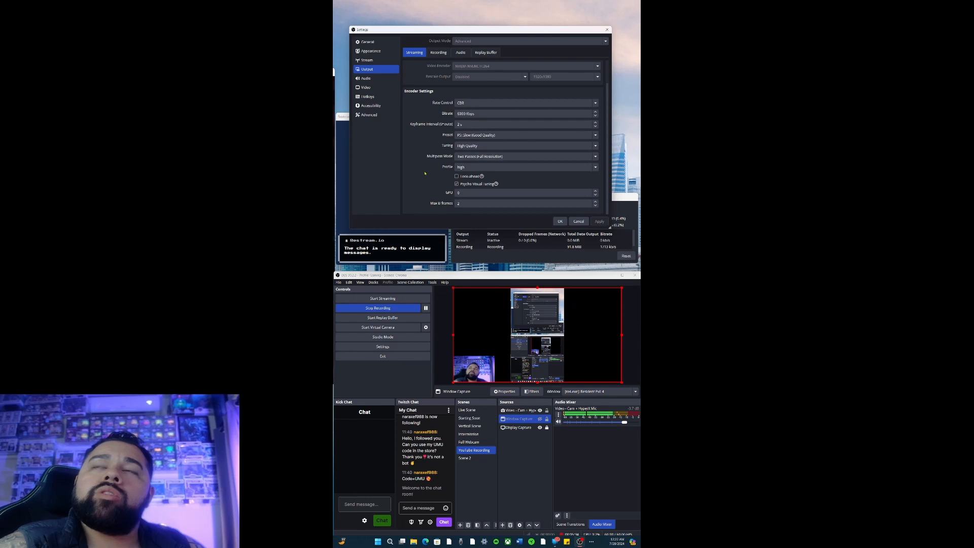
Check the encoder Profile choices, keeping high, and examine the Look-ahead option.
{"action": "left_click", "coordinate": [483, 168]}
{"action": "left_click", "coordinate": [479, 175]}
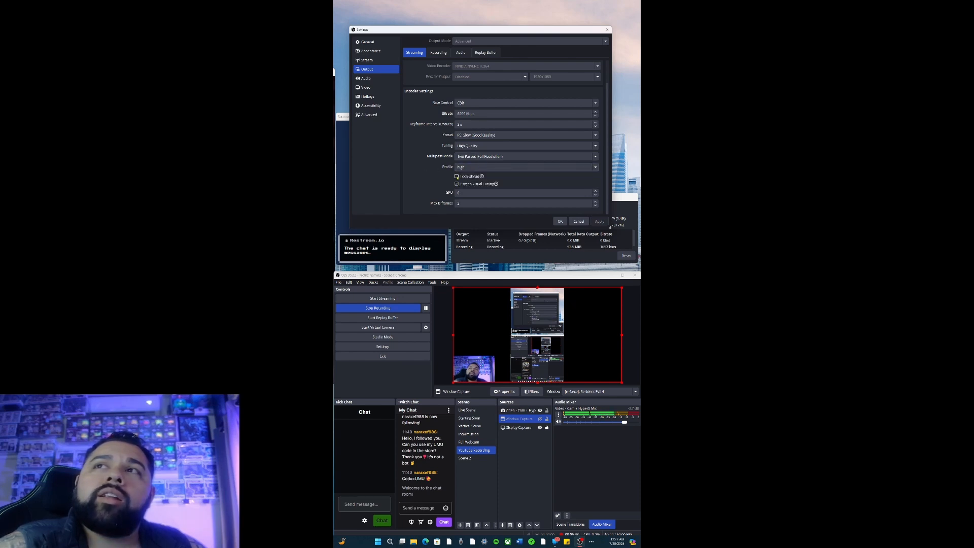
{"action": "mouse_move", "coordinate": [458, 177]}
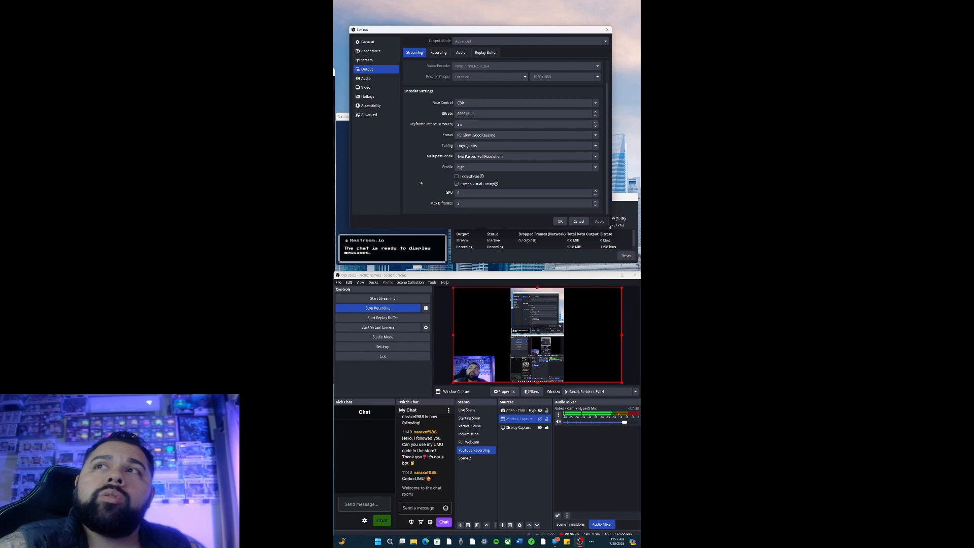